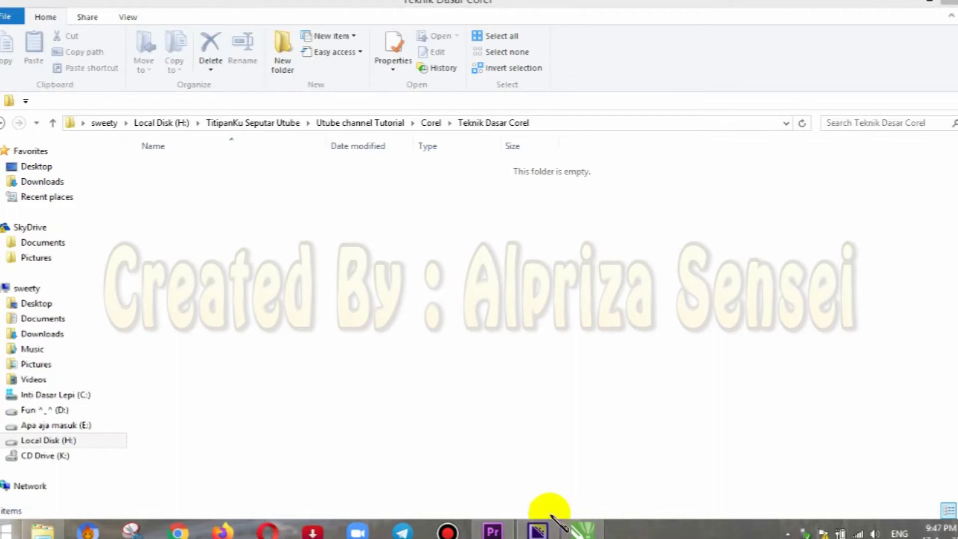
Switch to CorelDRAW
left_click(579, 527)
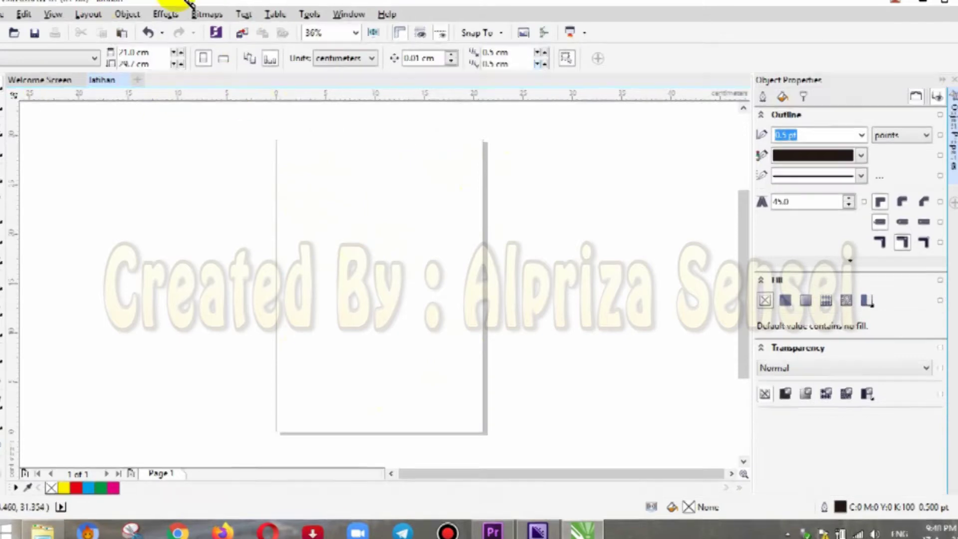
left_click(5, 14)
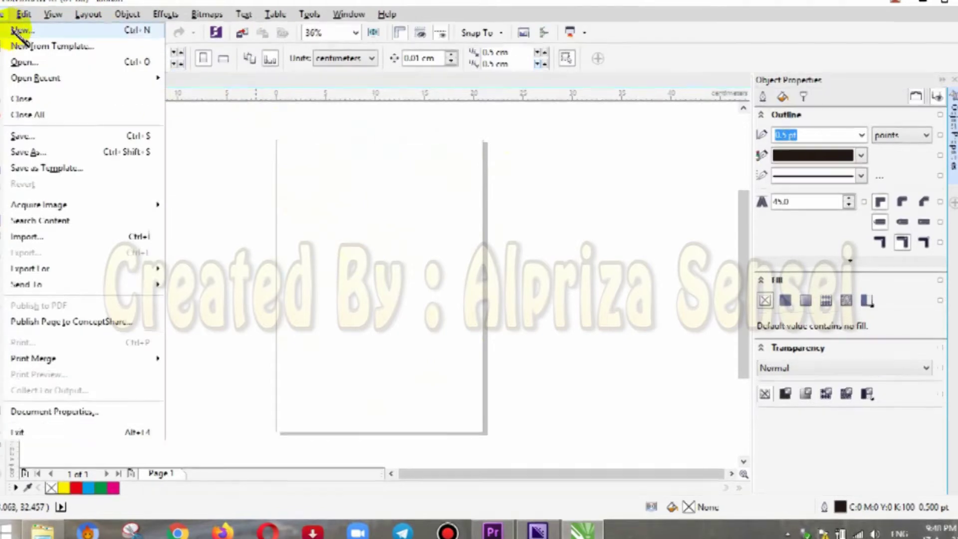
left_click(19, 31)
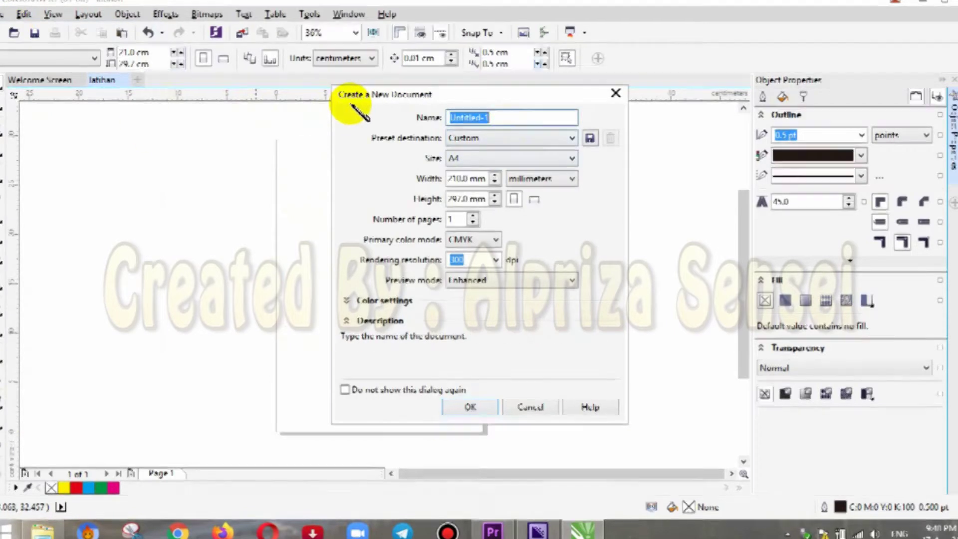
left_click(619, 93)
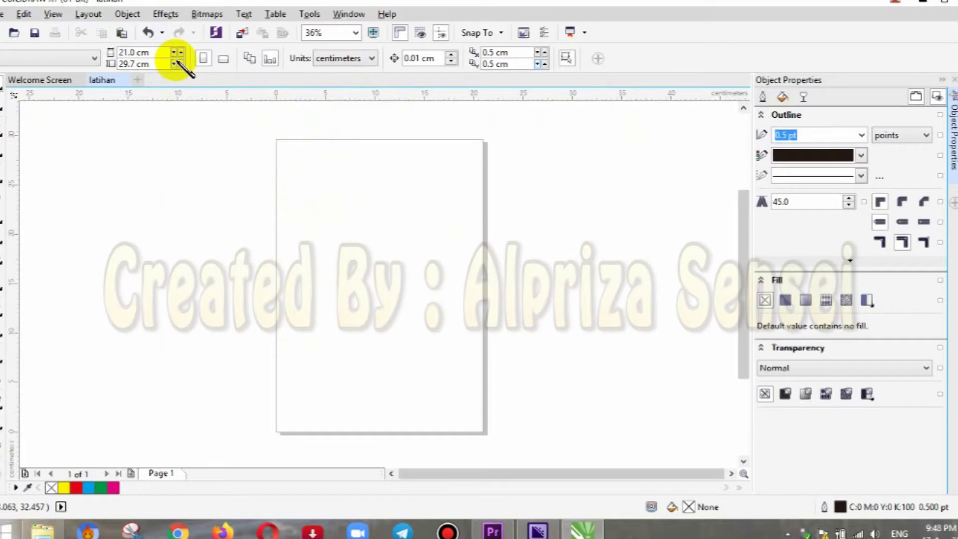
Start a new document, name it latihan and choose the A4 page size
left_click(3, 35)
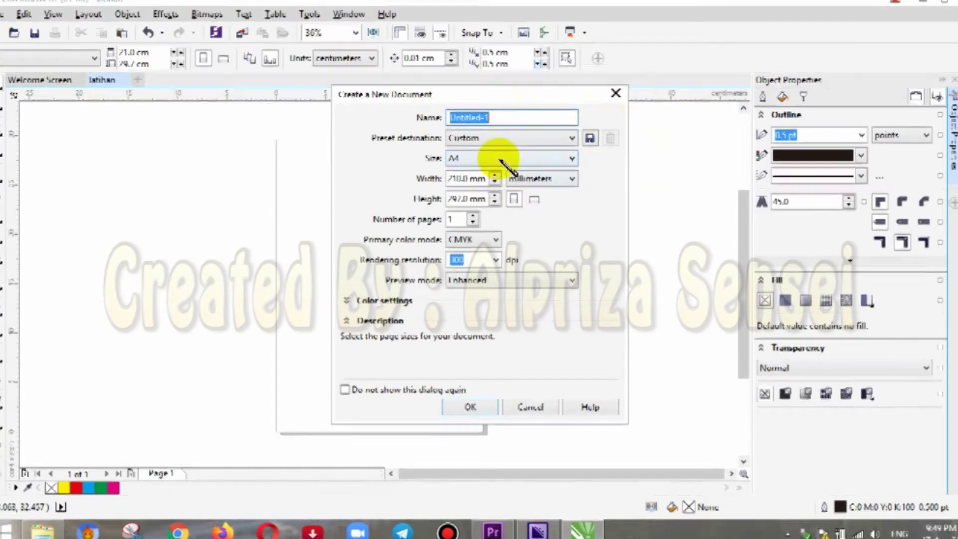
left_click_drag(425, 97, 264, 100)
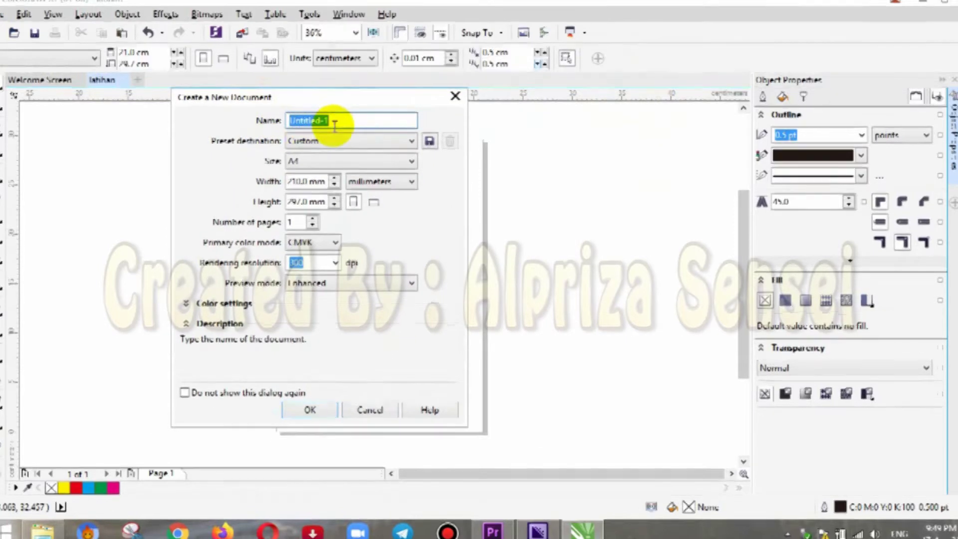
key("BackSpace")
type("latihan")
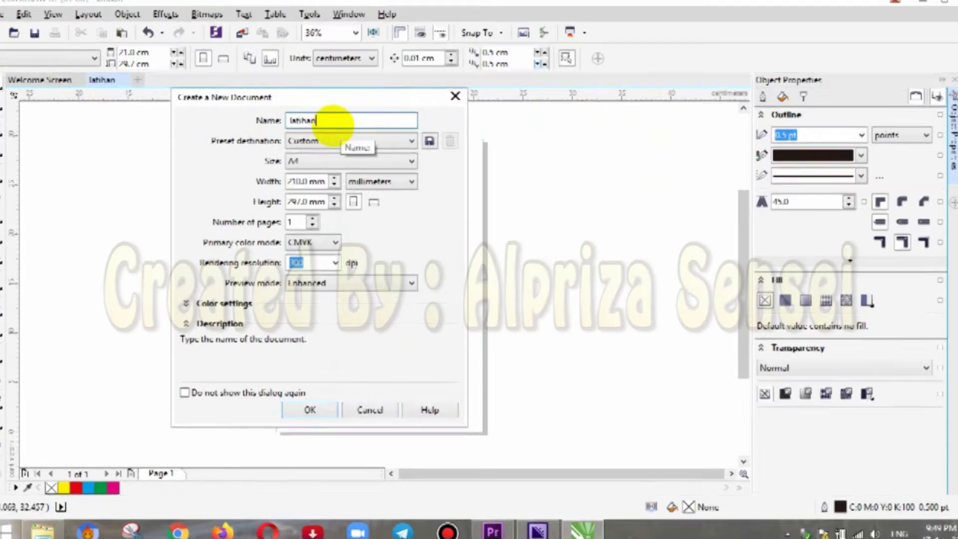
left_click(325, 144)
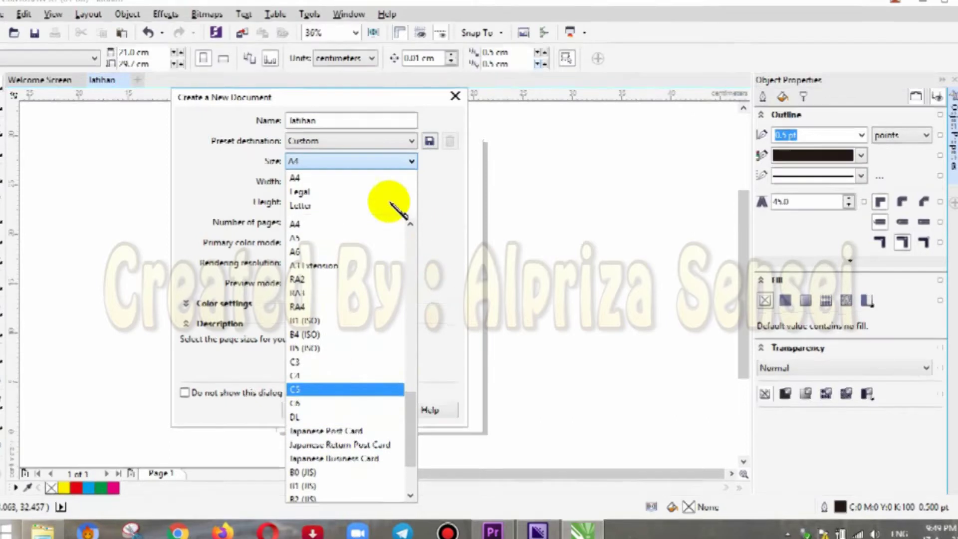
left_click(338, 170)
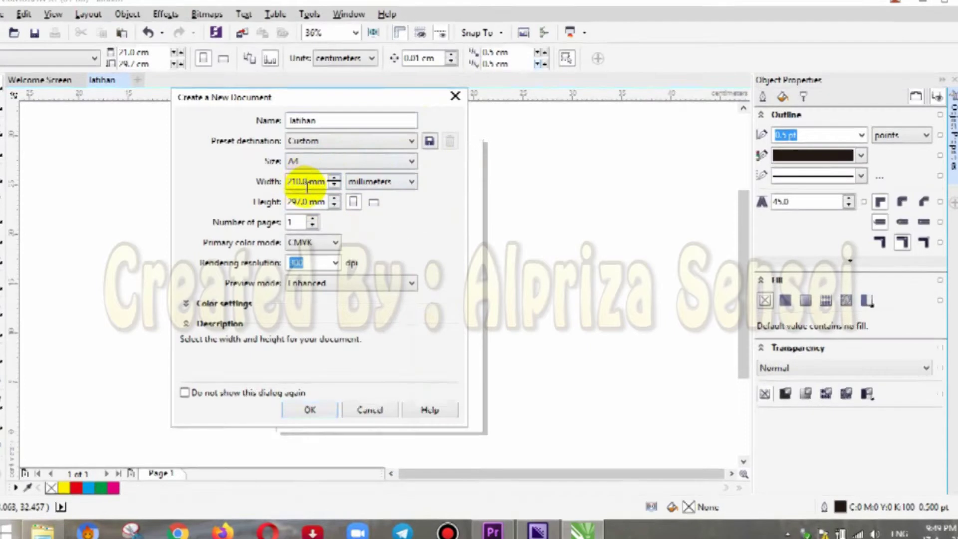
left_click(319, 161)
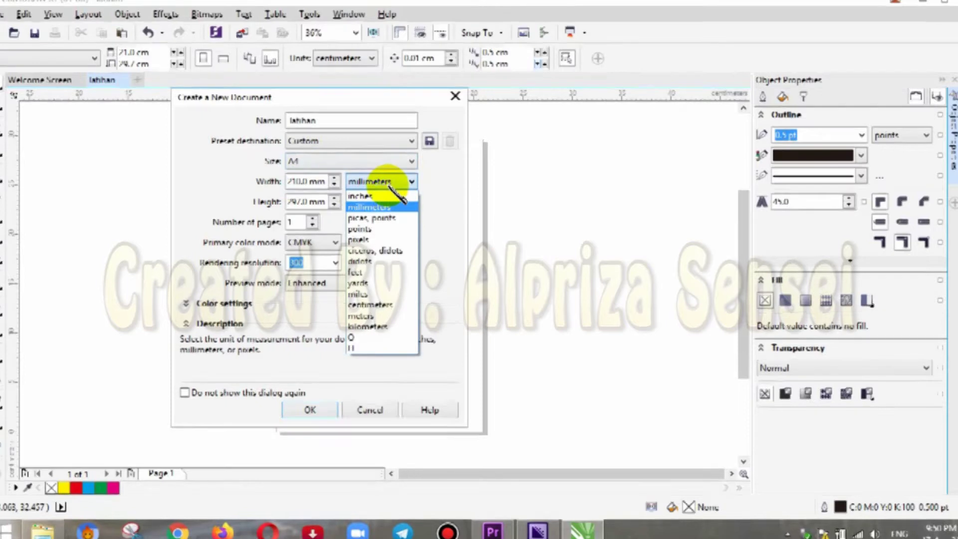
Set the new document's page dimensions to centimeters, trying meters along the way
left_click(391, 305)
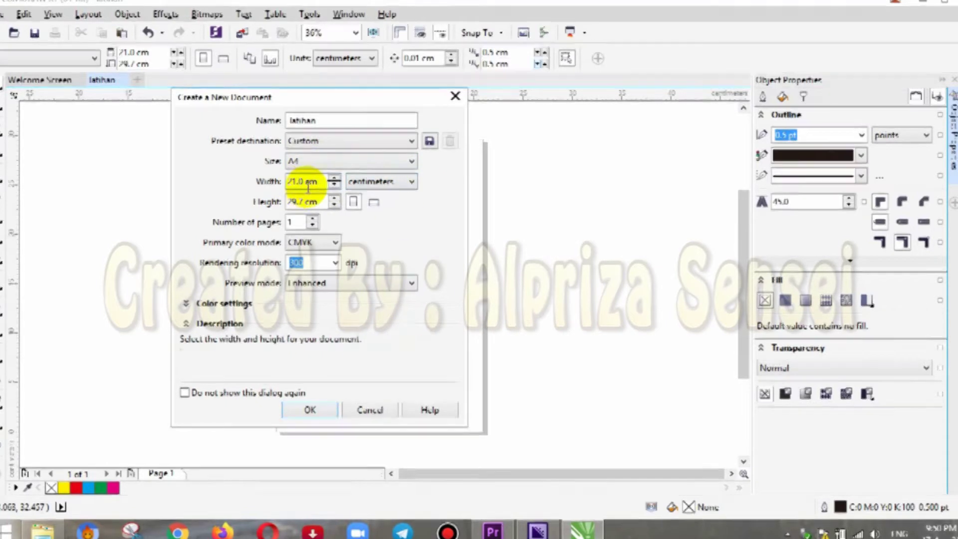
left_click(410, 181)
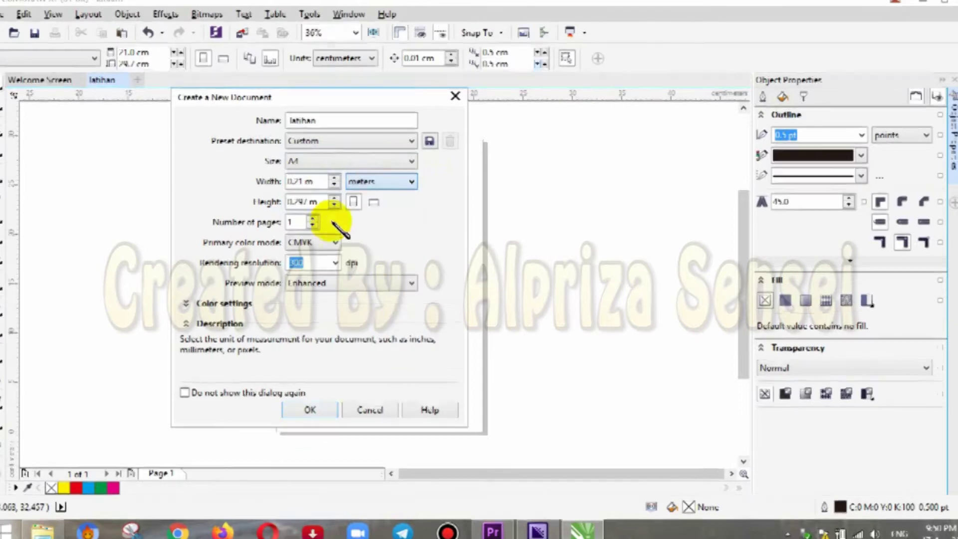
left_click(378, 182)
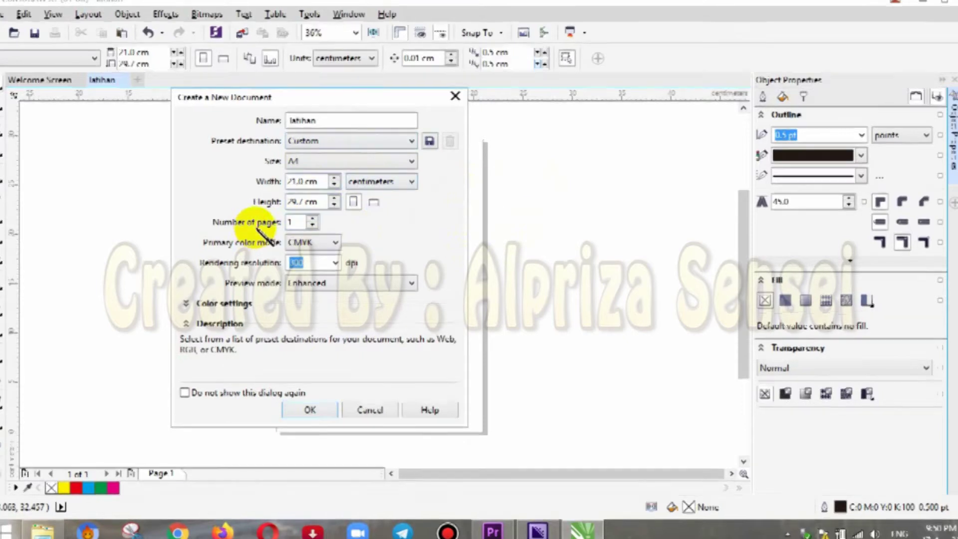
Create the document with 1 page, CMYK primary color mode and 300 dpi rendering resolution
left_click(297, 219)
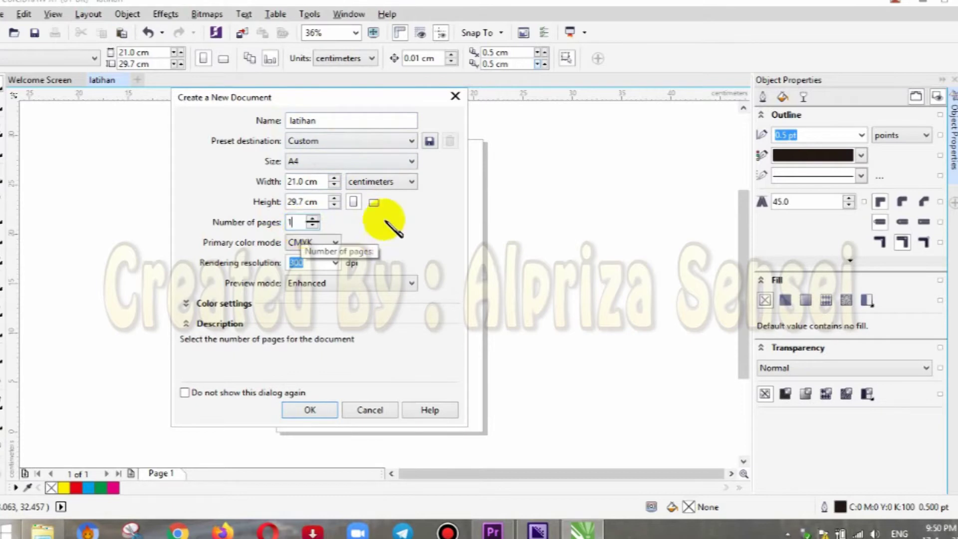
left_click(332, 241)
left_click(329, 240)
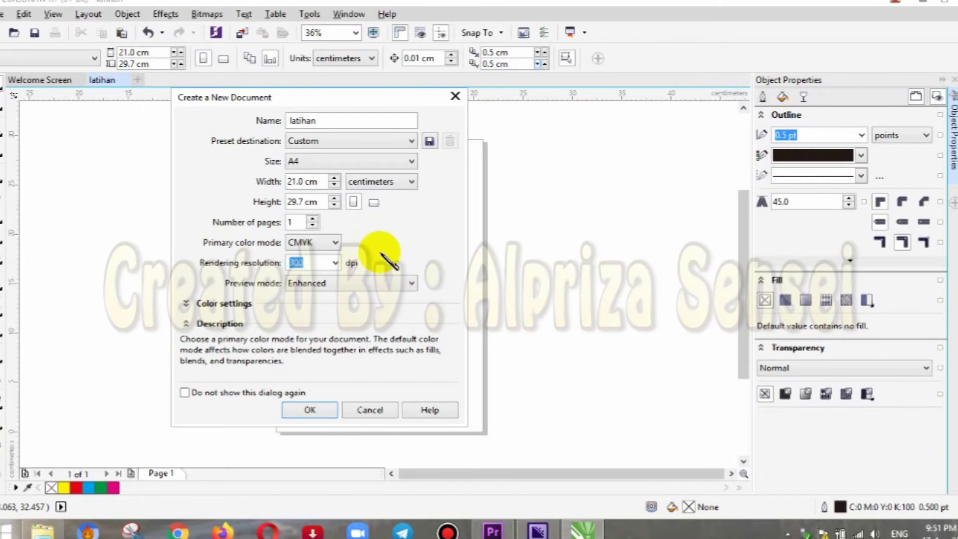
left_click(304, 263)
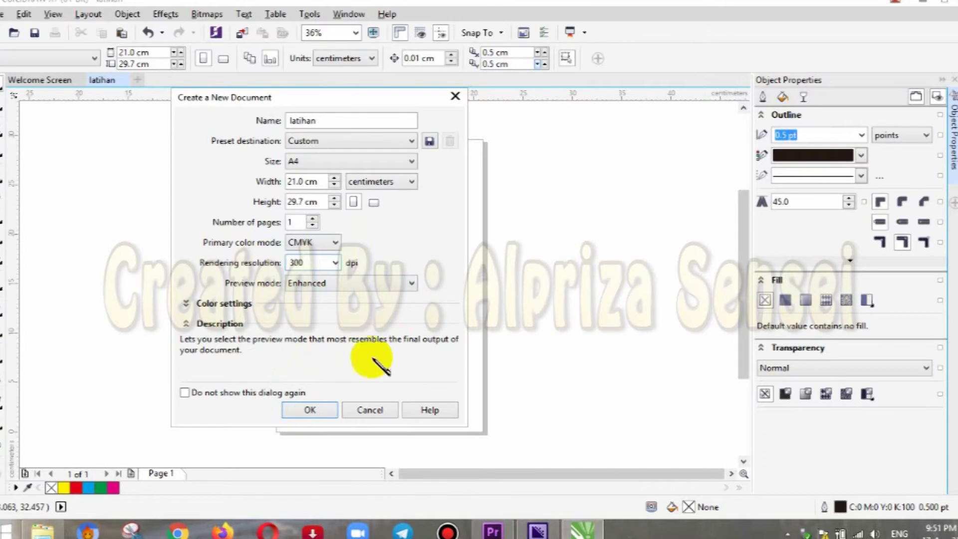
left_click(308, 410)
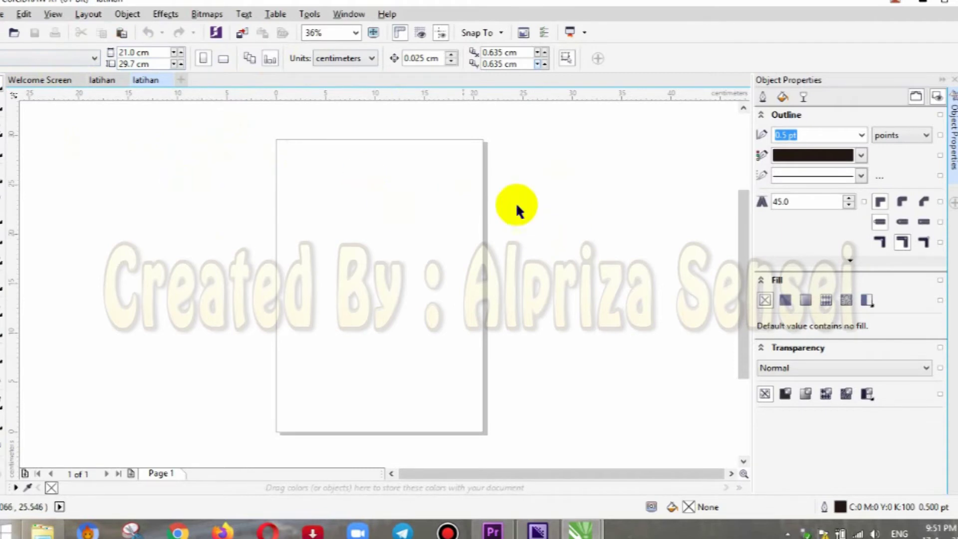
Try the Legal, Letter and 21 × 33 cm page sizes on the new document
left_click(48, 57)
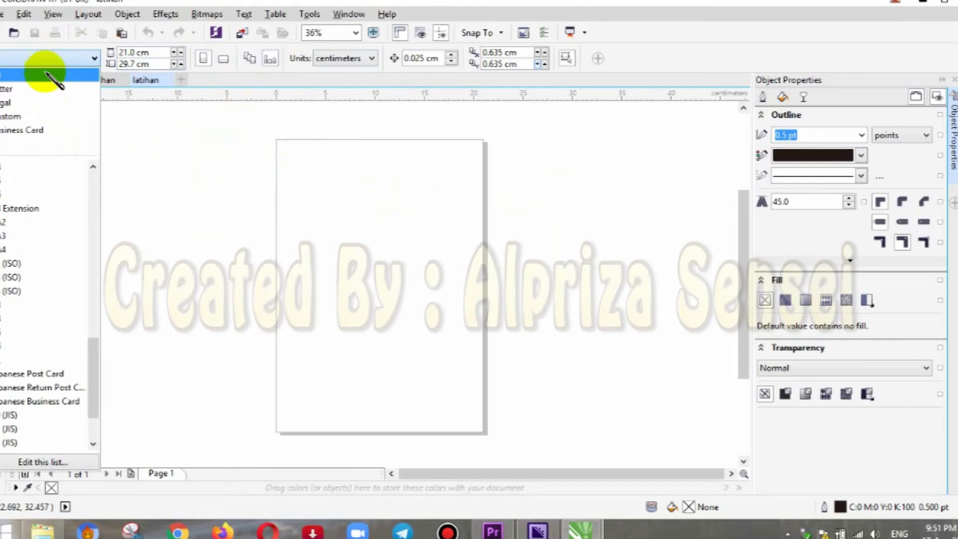
left_click(47, 102)
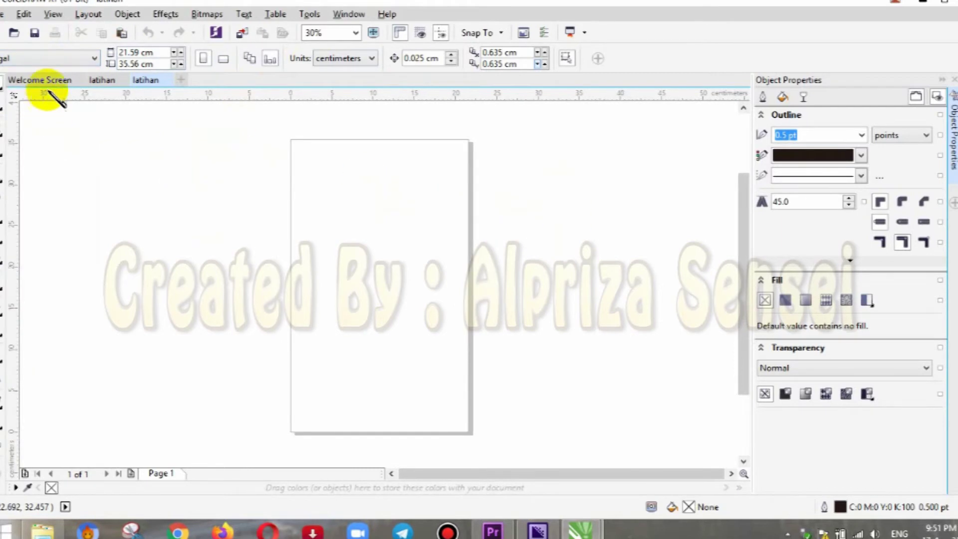
left_click(70, 63)
left_click(41, 102)
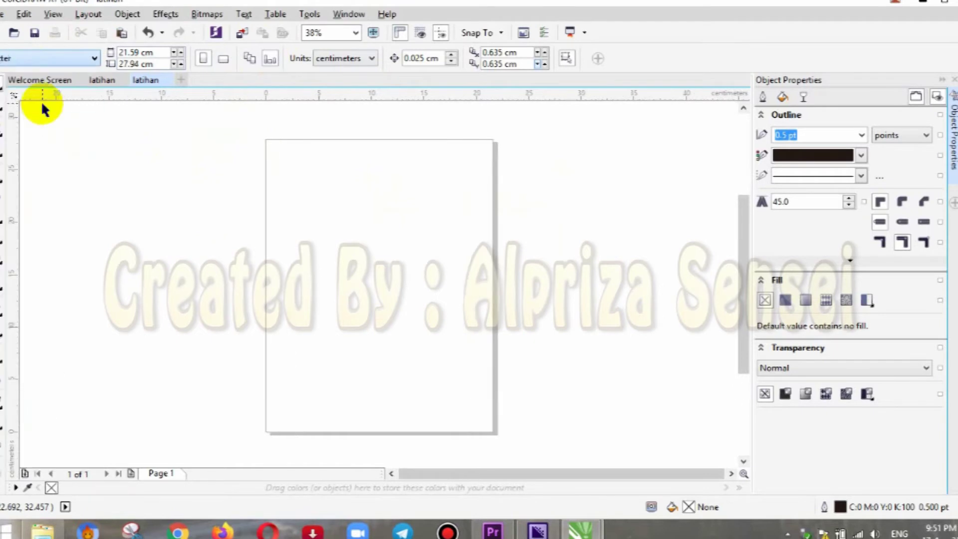
left_click(68, 58)
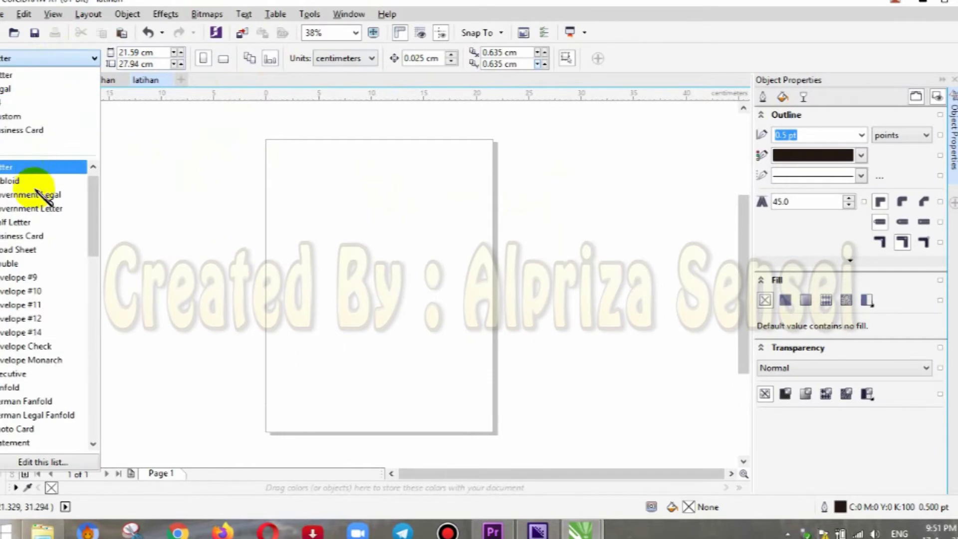
left_click(21, 143)
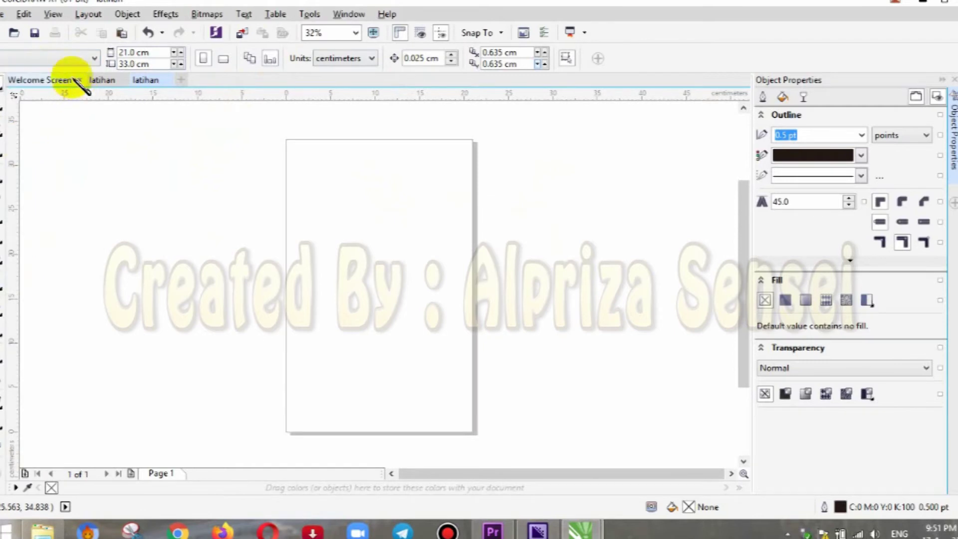
Return the page size to A4, 21.0 × 29.7 cm
left_click(70, 58)
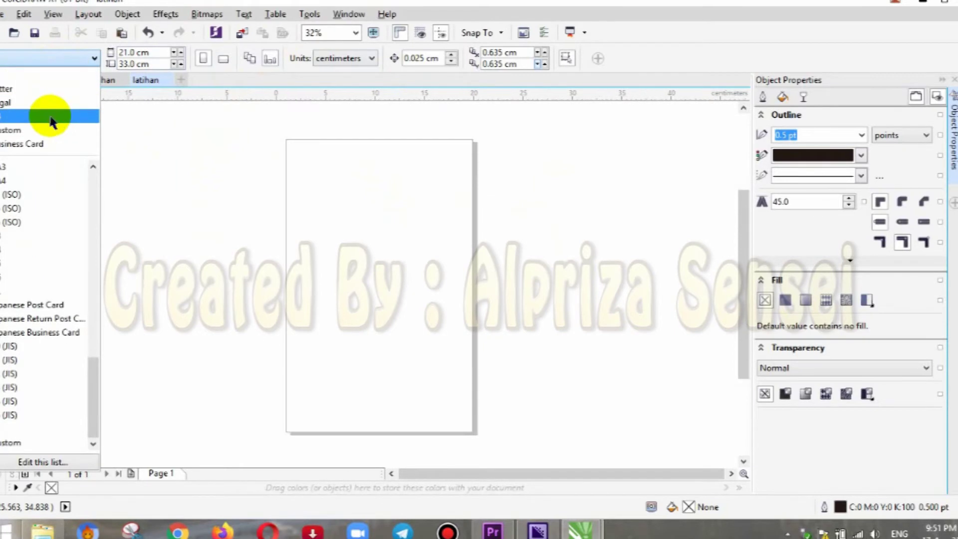
left_click(51, 118)
left_click(87, 63)
left_click(86, 59)
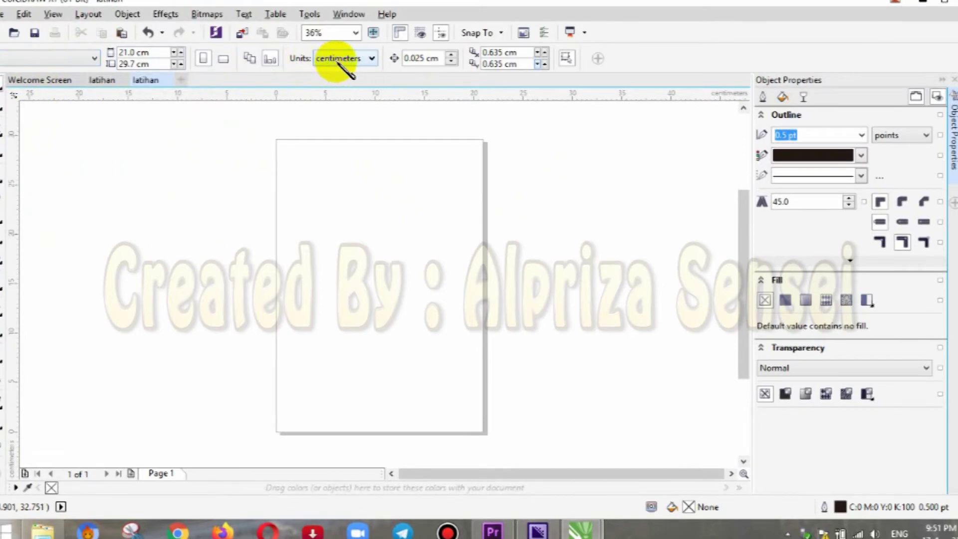
Try meters and inches as the document's drawing units and return to centimeters
left_click(344, 62)
left_click(344, 61)
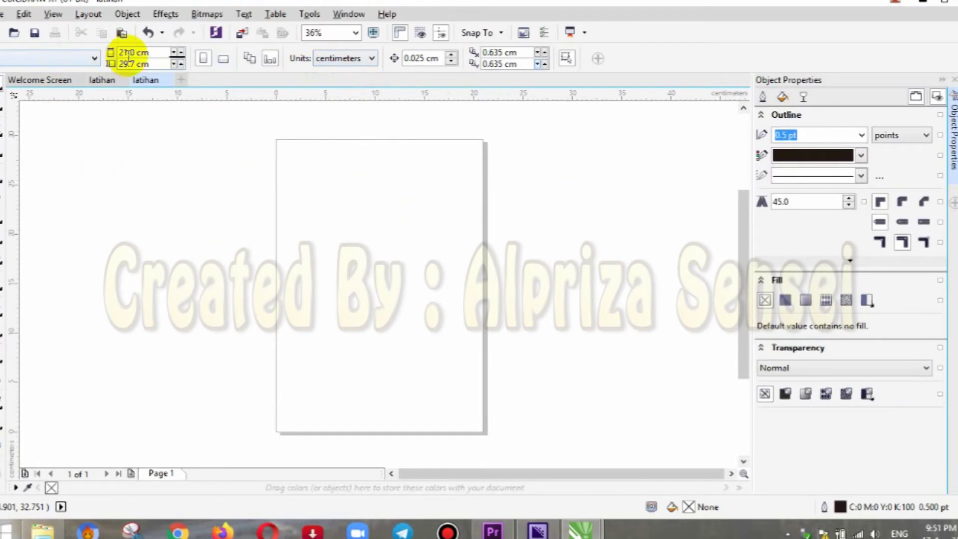
left_click(331, 60)
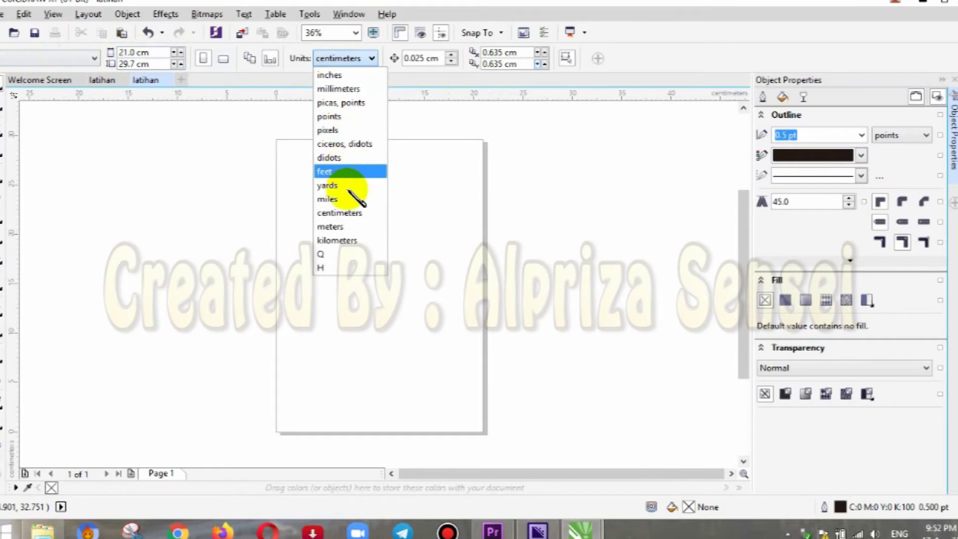
left_click(349, 226)
left_click(347, 58)
left_click(348, 76)
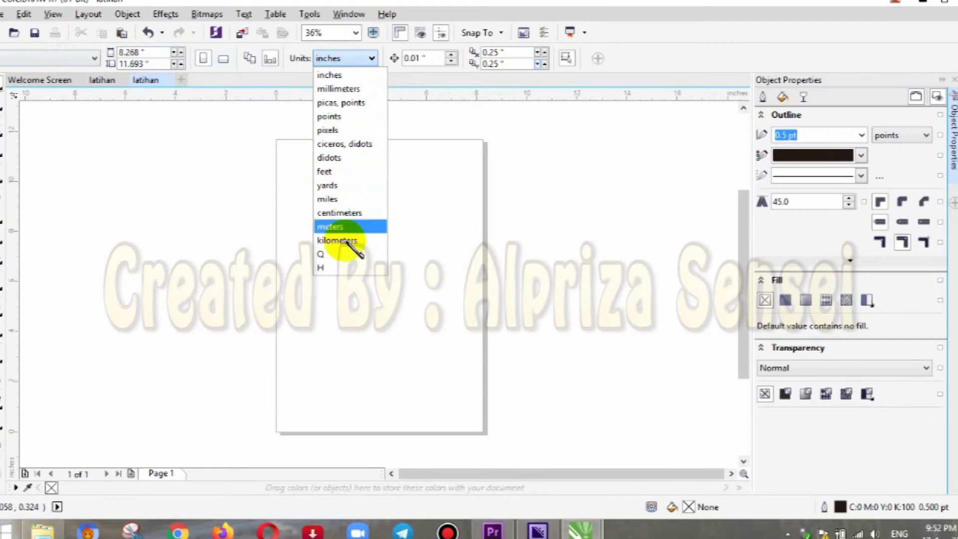
left_click(347, 212)
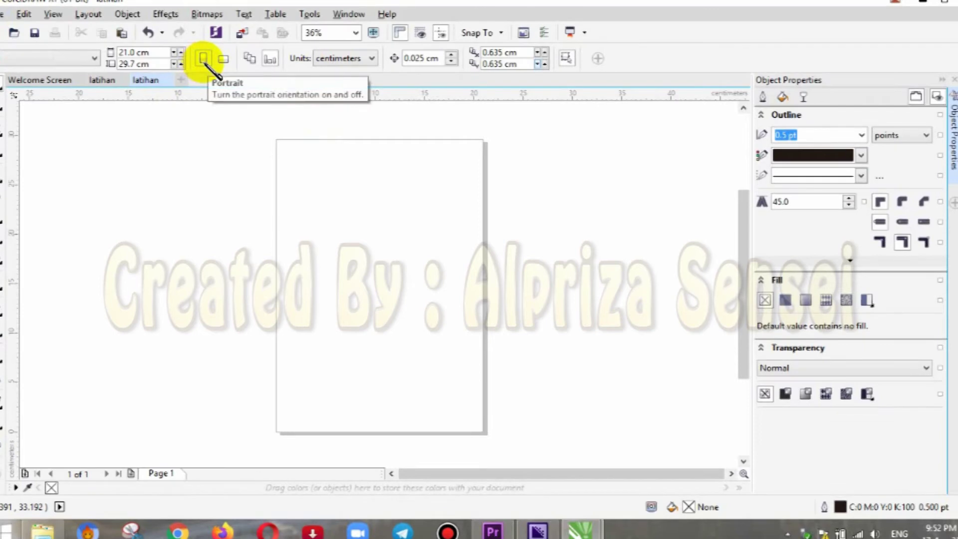
Turn the page to landscape orientation and return it to portrait
left_click(222, 59)
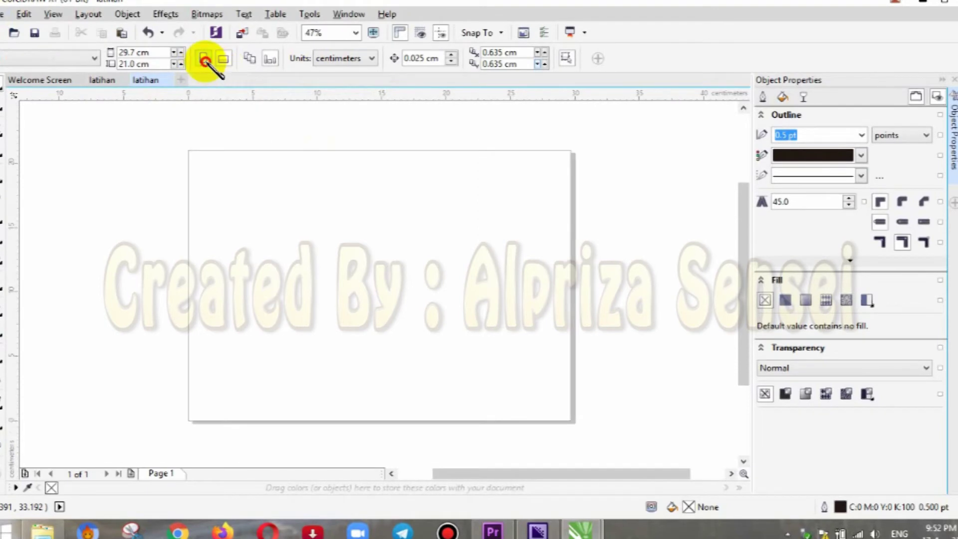
left_click(204, 59)
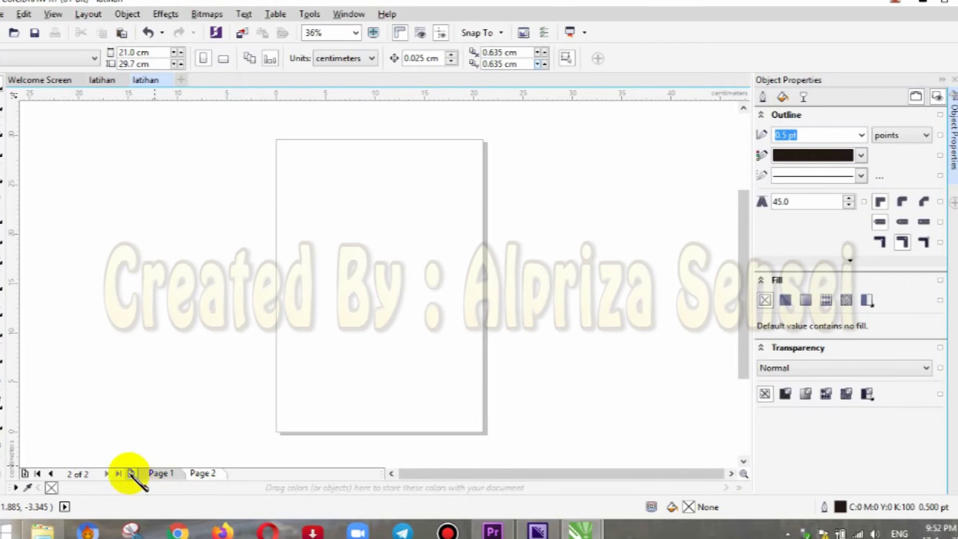
Add two pages after Page 1 and delete both of them
left_click(131, 472)
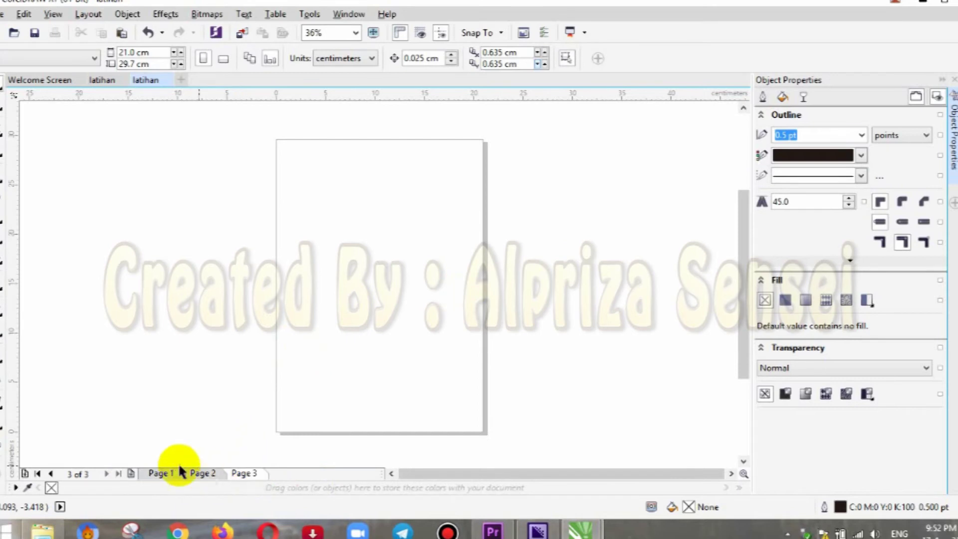
right_click(244, 473)
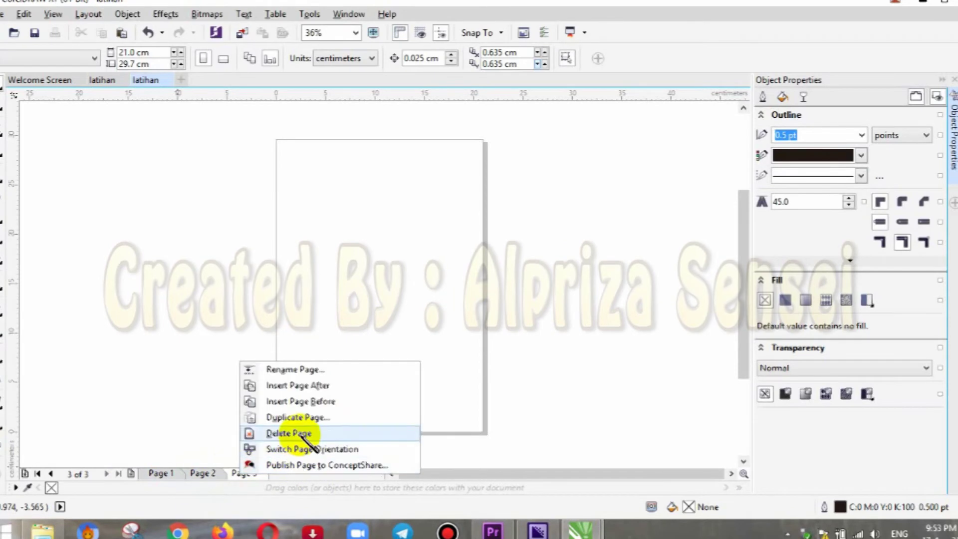
left_click(301, 434)
right_click(200, 472)
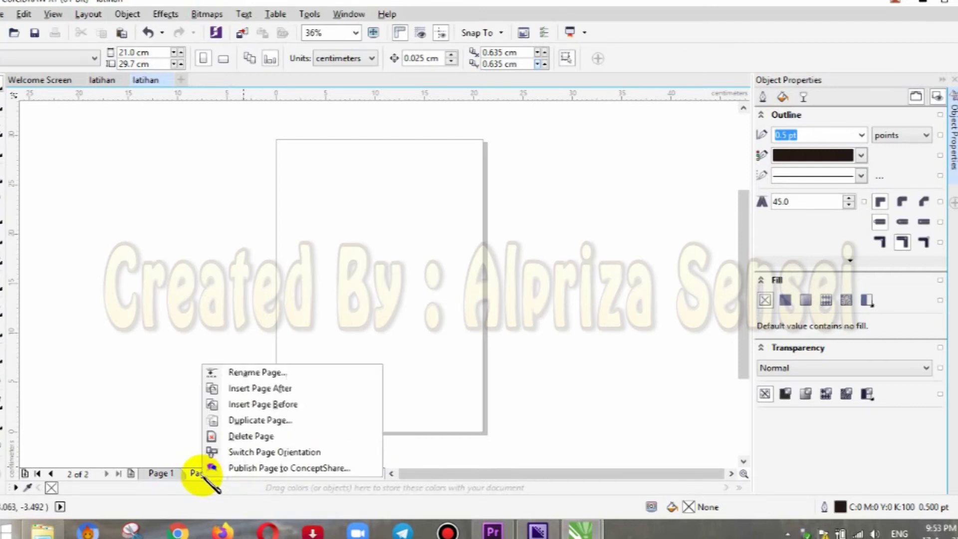
left_click(251, 437)
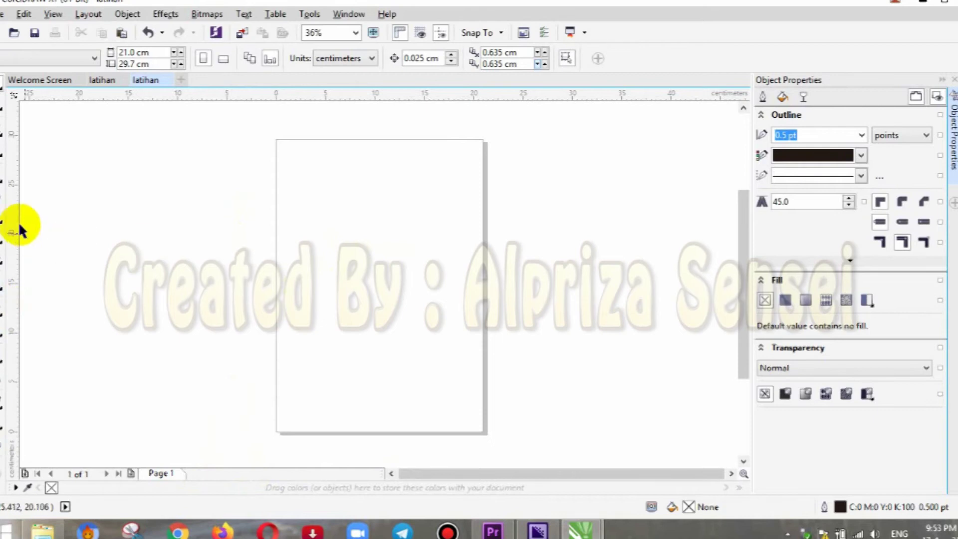
Draw a rectangle about 15.9 cm wide and 12.1 cm high on the page and fill it with cyan blue
left_click_drag(327, 195, 484, 315)
left_click(952, 282)
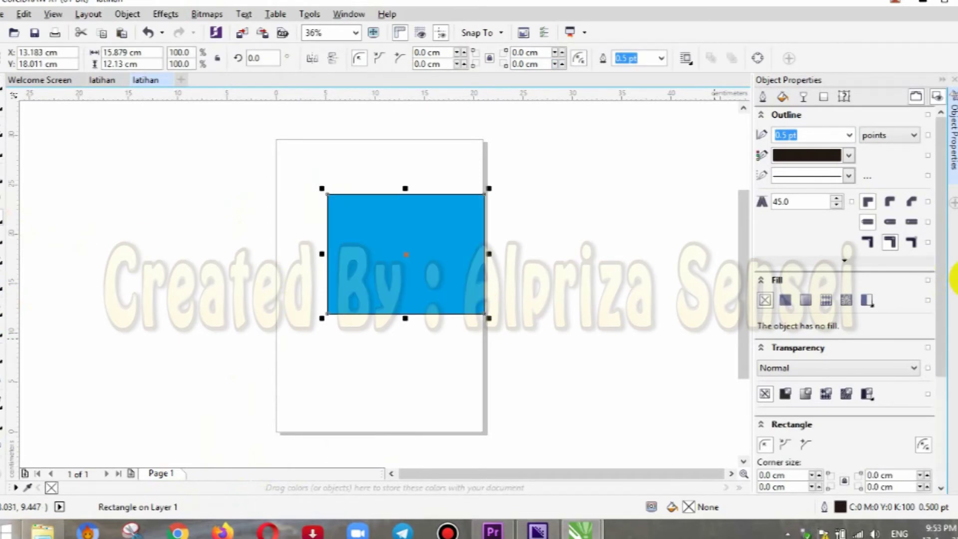
Add a blank page after Page 1, compare the two pages, and delete the added page
left_click(131, 472)
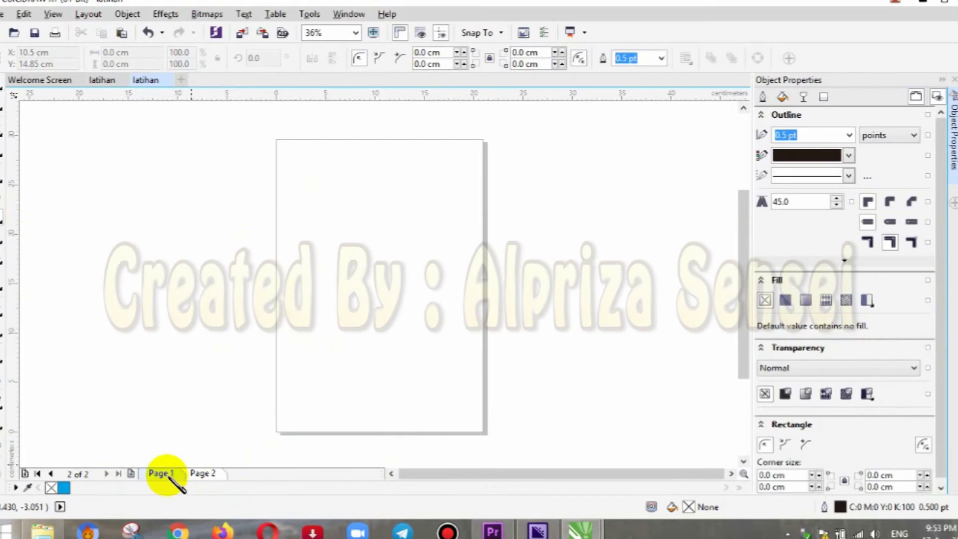
left_click(161, 473)
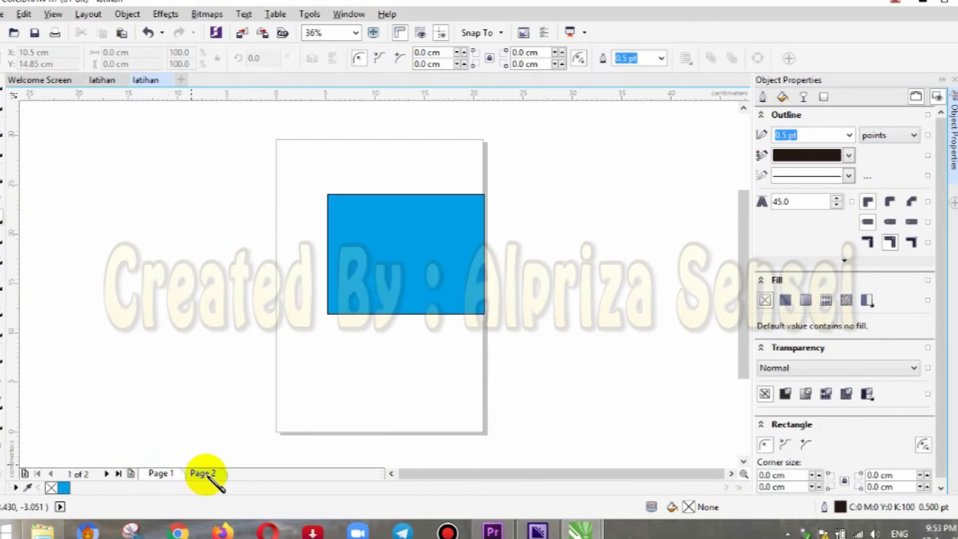
left_click(203, 473)
left_click(252, 436)
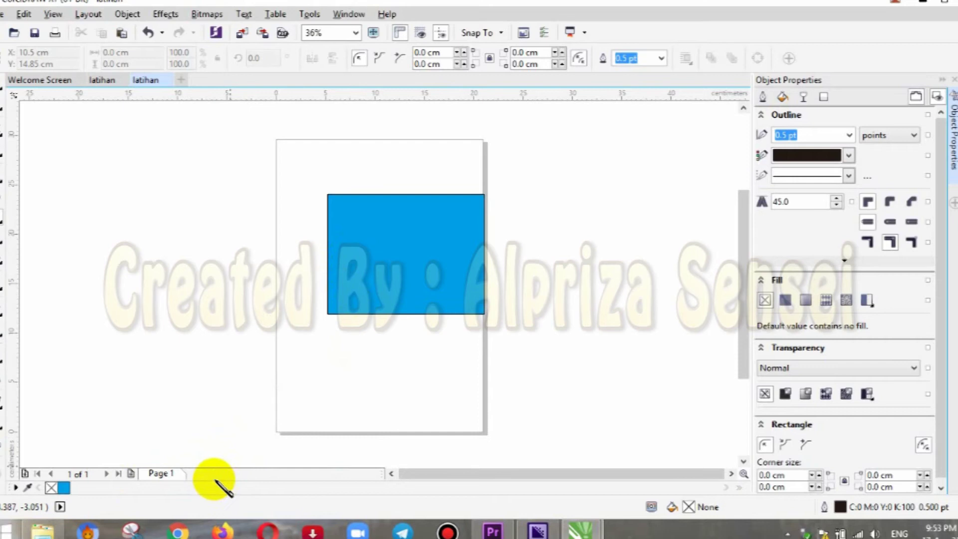
Duplicate Page 1 after the selected page, copying layers only, and delete the duplicate
right_click(161, 474)
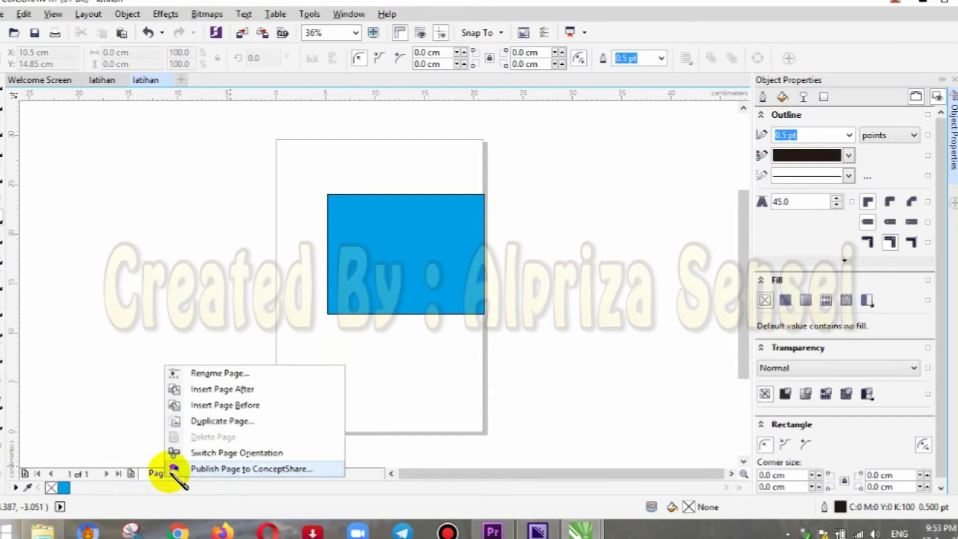
left_click(208, 422)
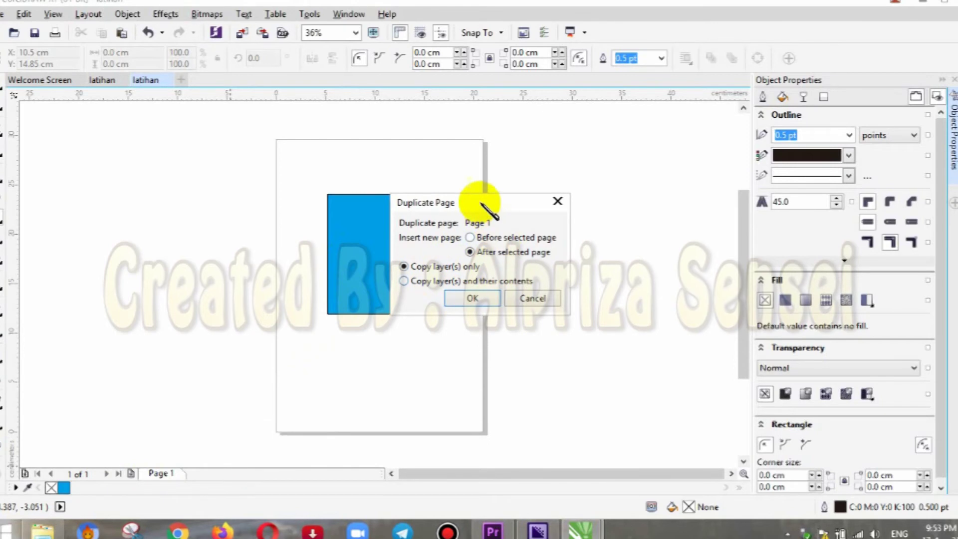
left_click_drag(482, 205, 598, 169)
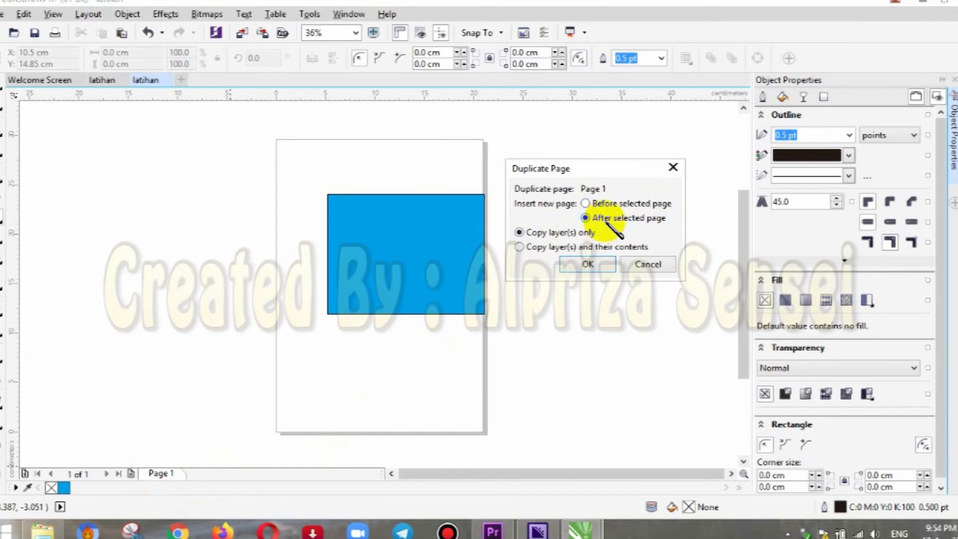
left_click(599, 263)
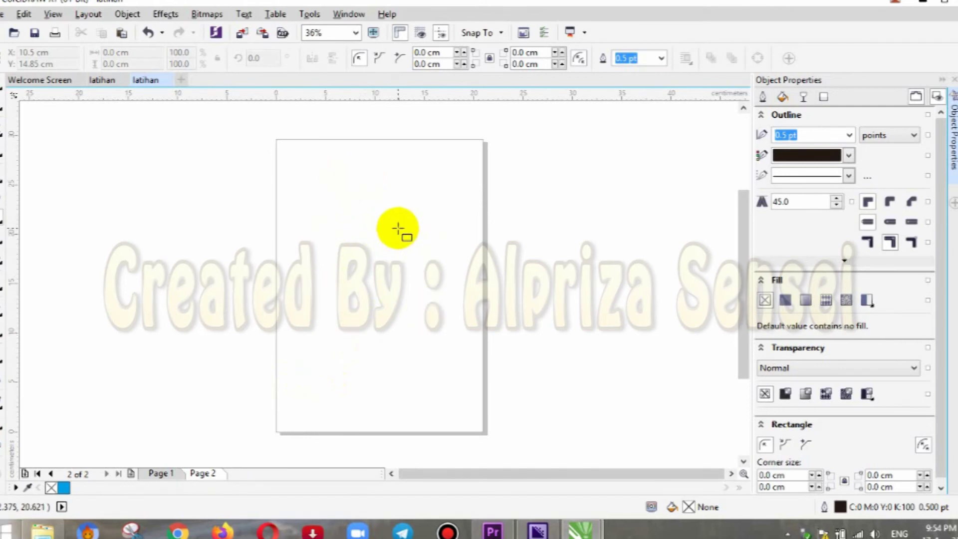
right_click(201, 473)
left_click(248, 433)
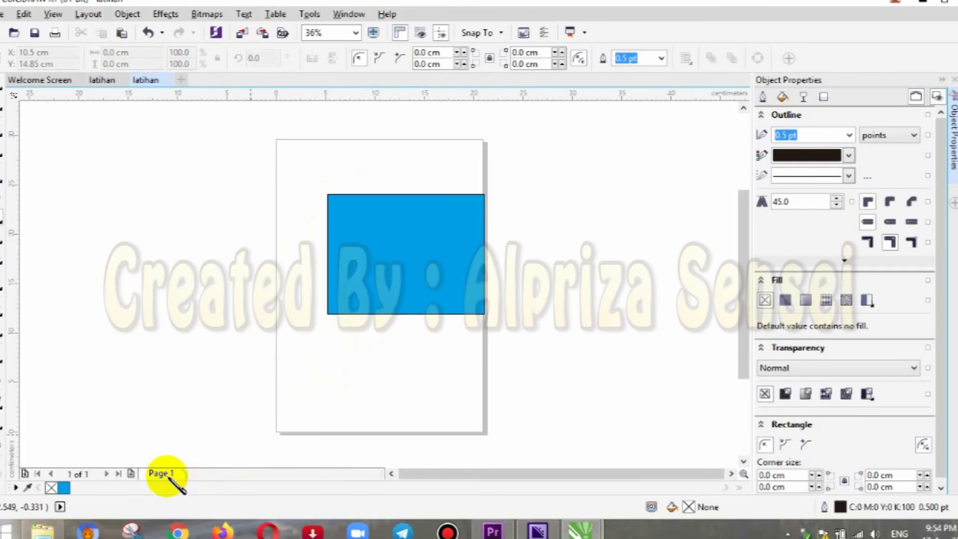
Duplicate Page 1 before the selected page, copying layers only, compare both pages, and delete the duplicate
right_click(170, 479)
left_click(215, 420)
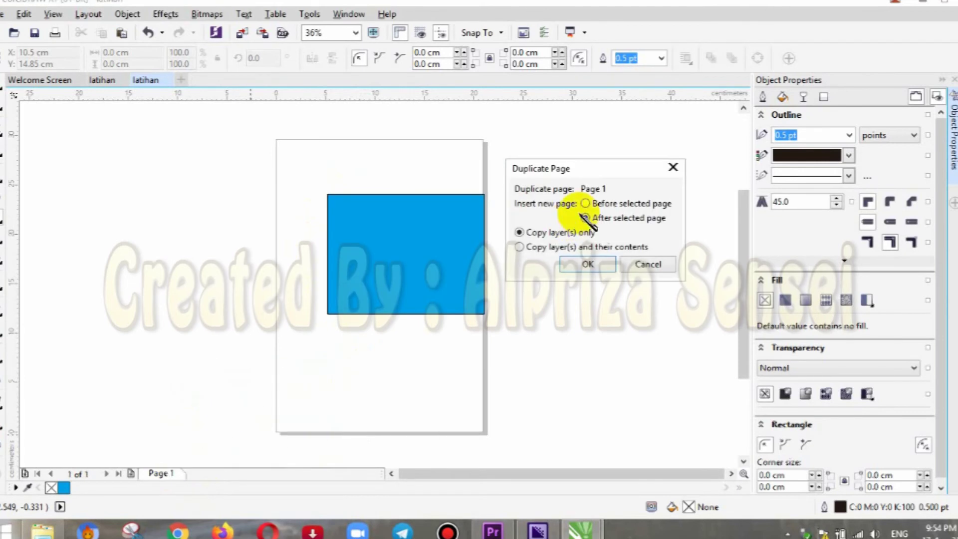
left_click(628, 204)
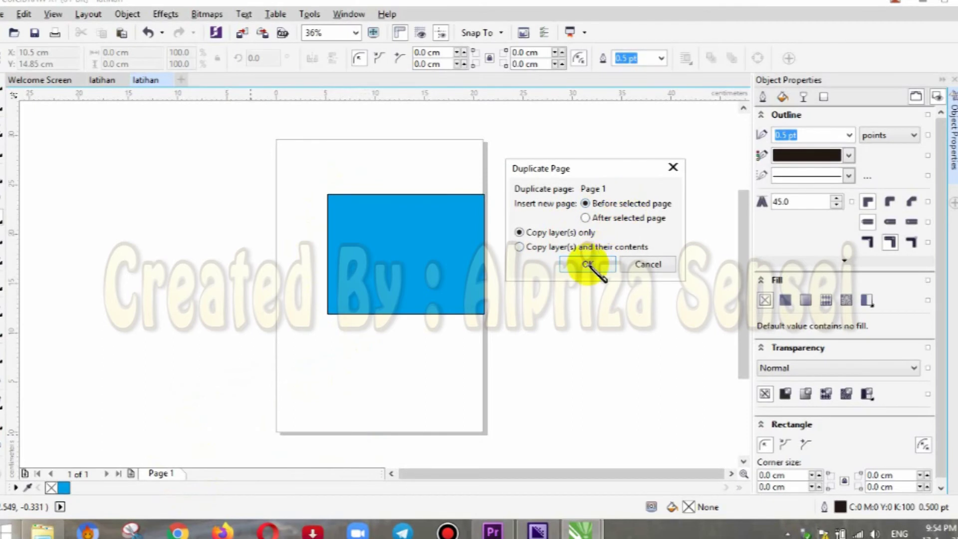
left_click(588, 264)
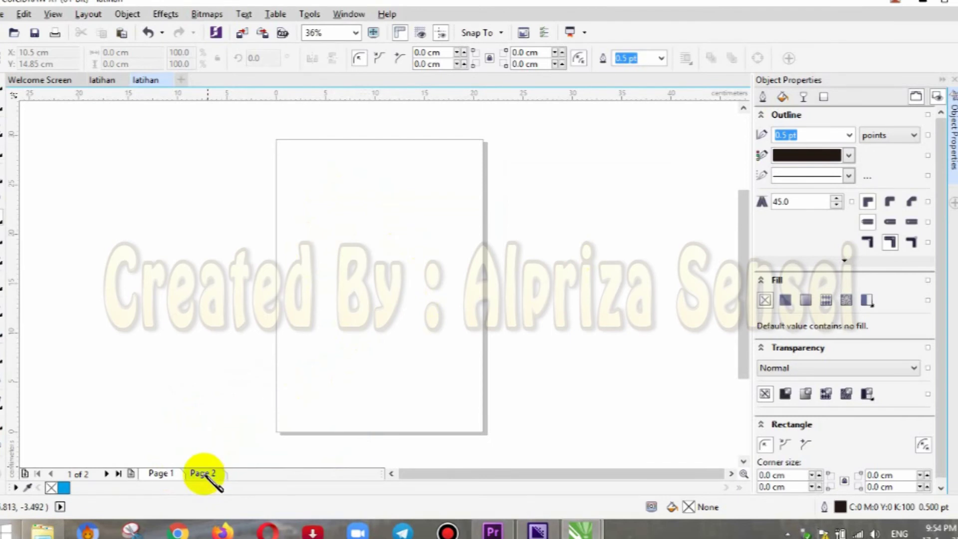
left_click(204, 474)
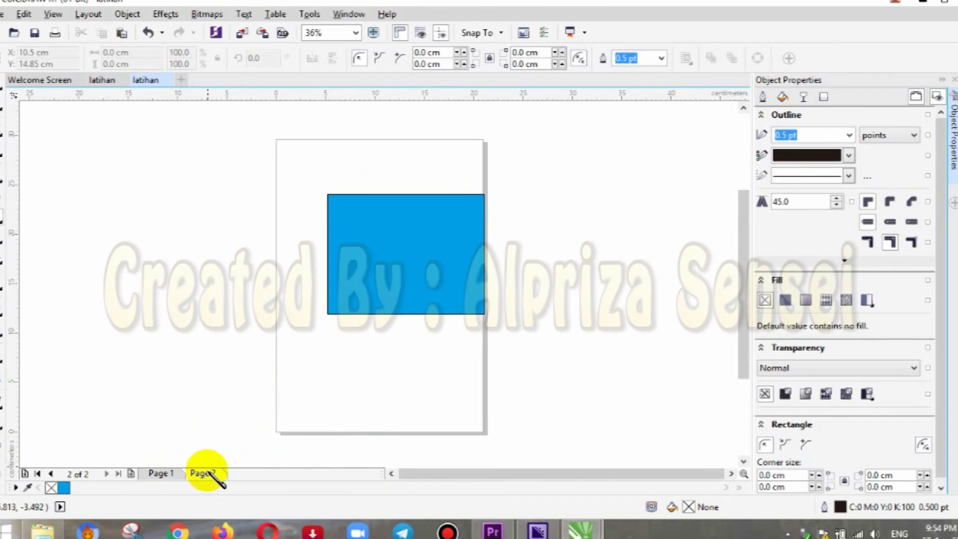
left_click(167, 473)
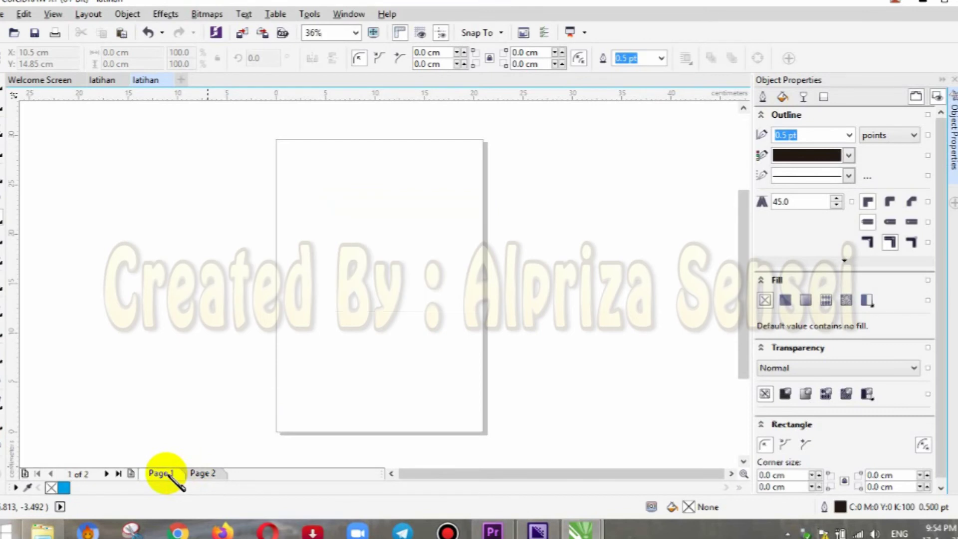
right_click(168, 473)
left_click(235, 433)
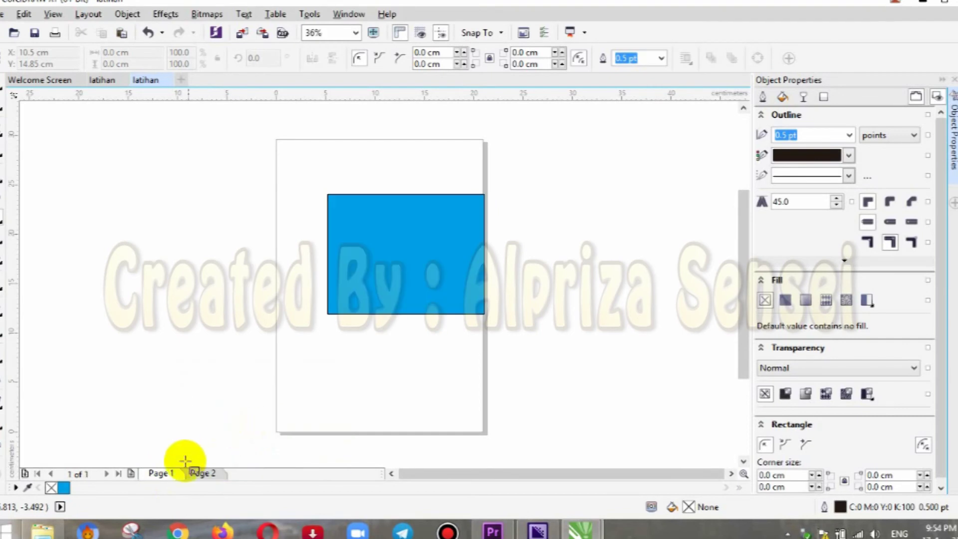
Duplicate Page 1 after the selected page, copying layers and their contents, and compare the two pages
right_click(168, 474)
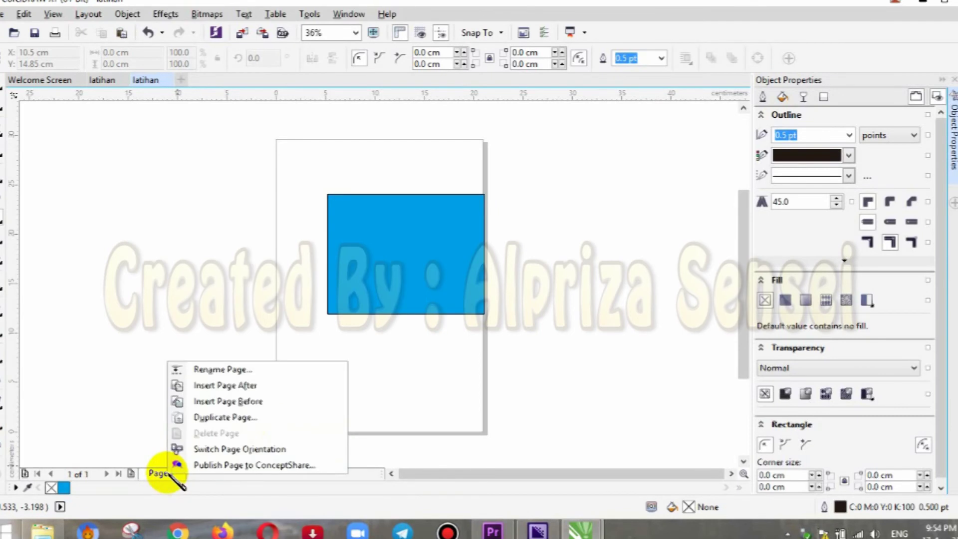
left_click(227, 418)
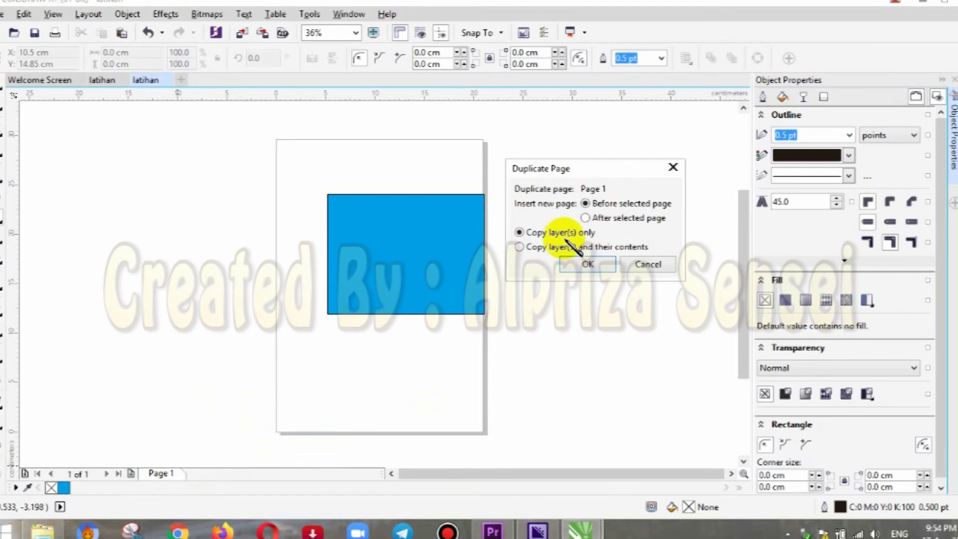
left_click(592, 246)
left_click(626, 219)
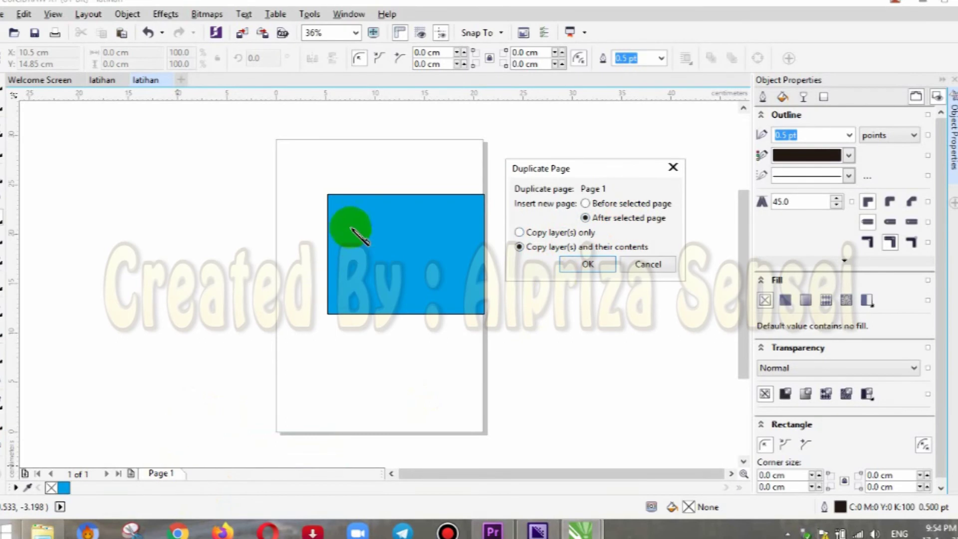
left_click(587, 265)
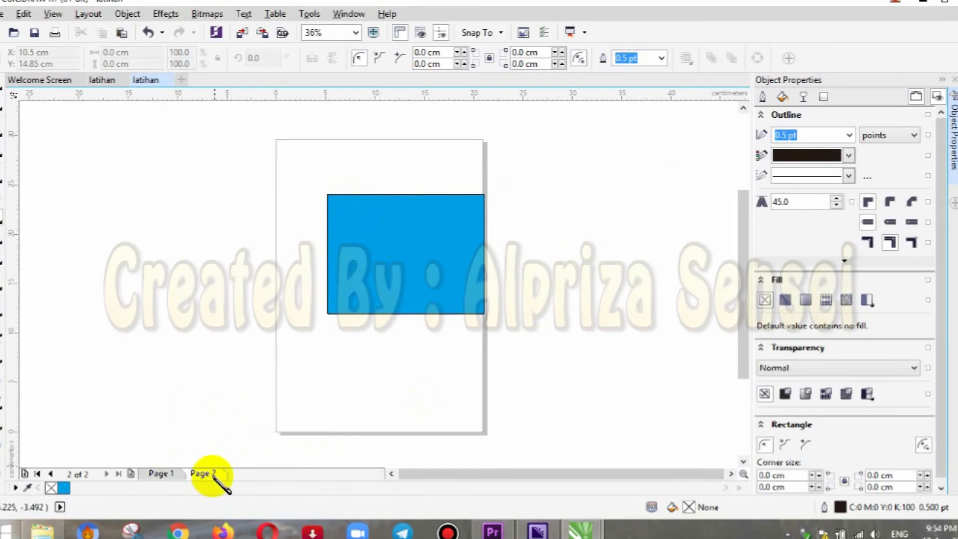
left_click(162, 475)
left_click_drag(216, 474, 218, 478)
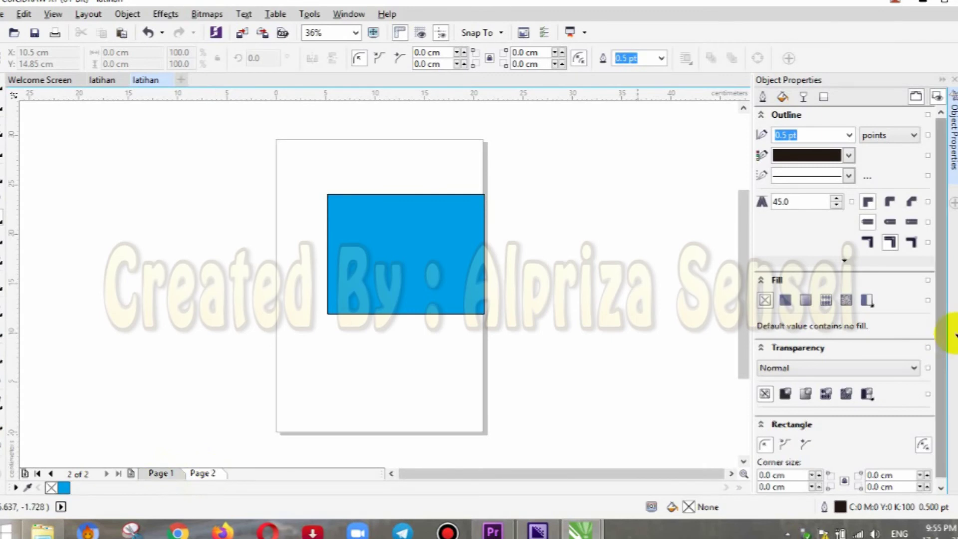
Fill the rectangle on Page 2 with yellow and compare it with the one on Page 1
left_click(951, 302)
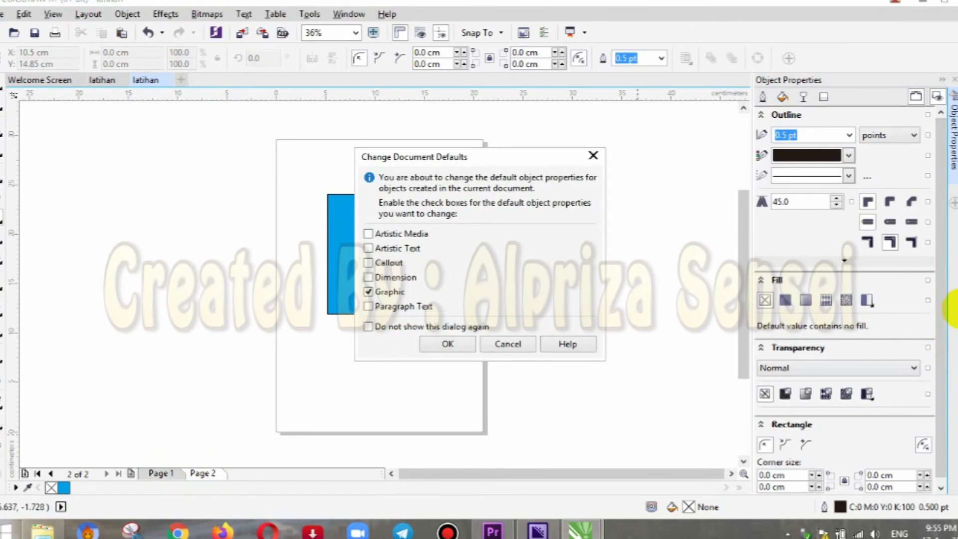
left_click(593, 155)
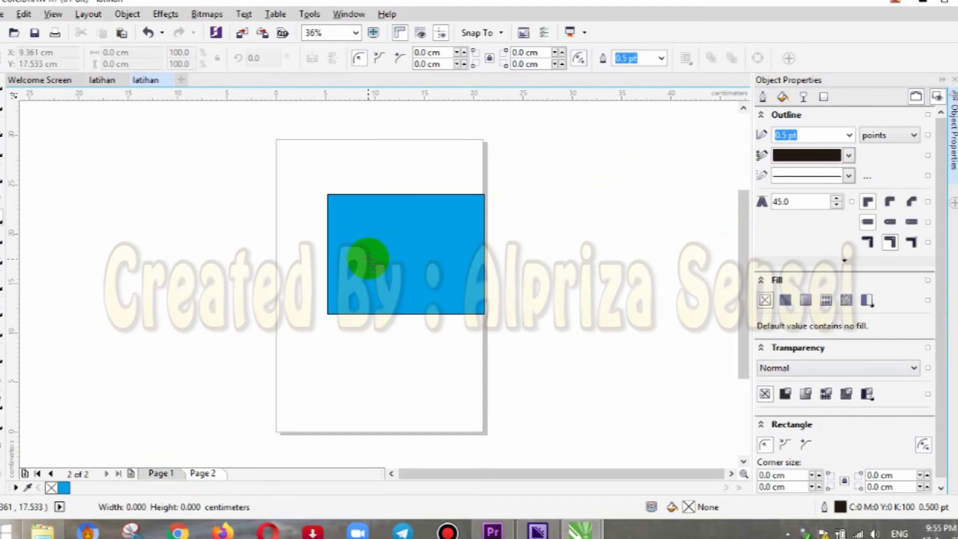
left_click(368, 258)
left_click(951, 299)
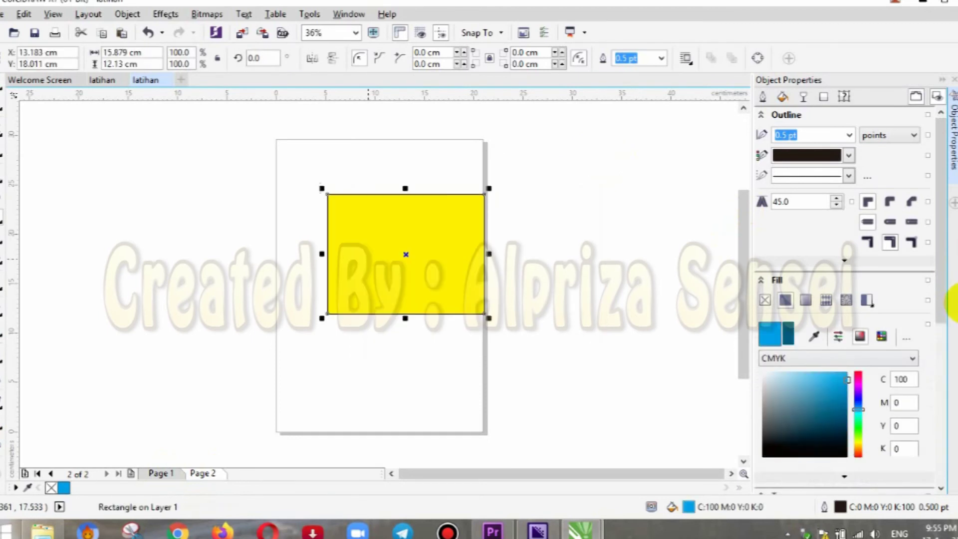
left_click(158, 473)
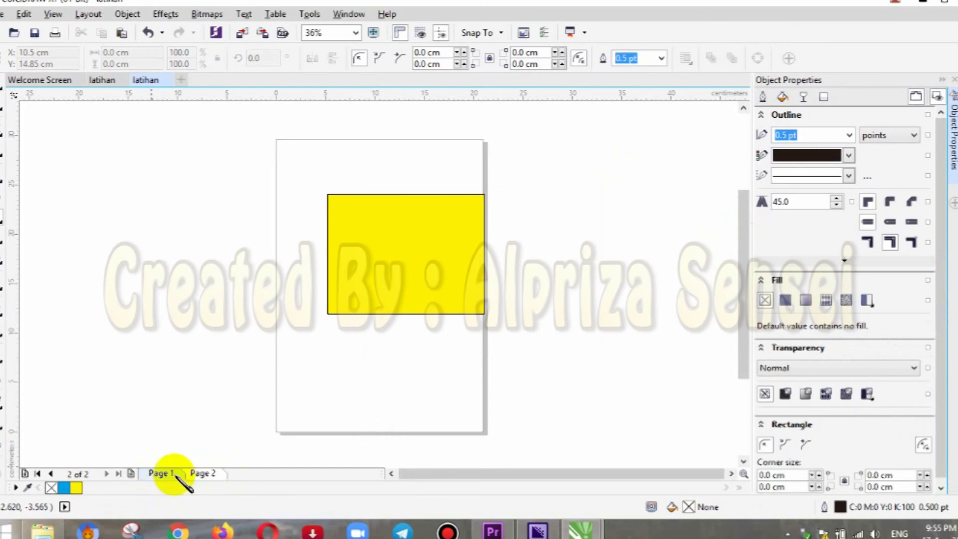
left_click(166, 474)
left_click(202, 474)
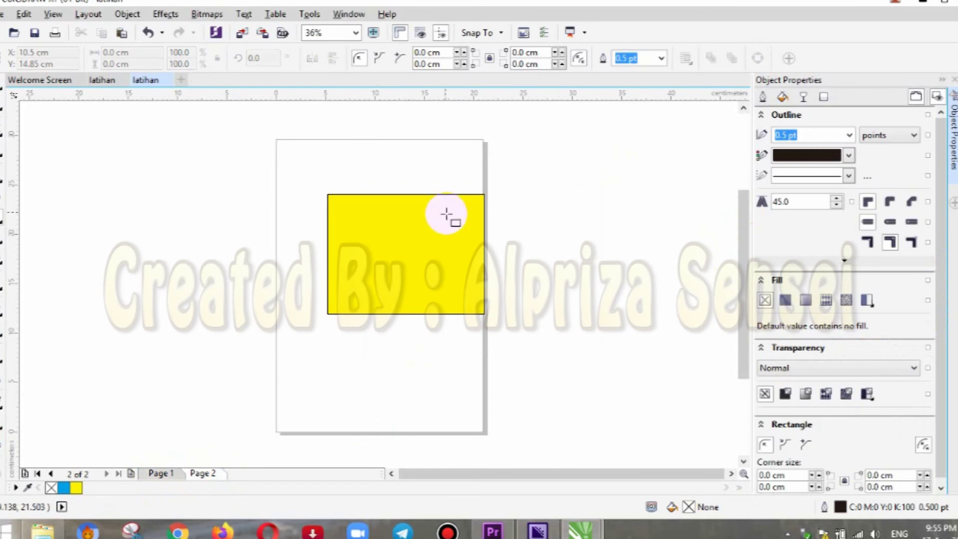